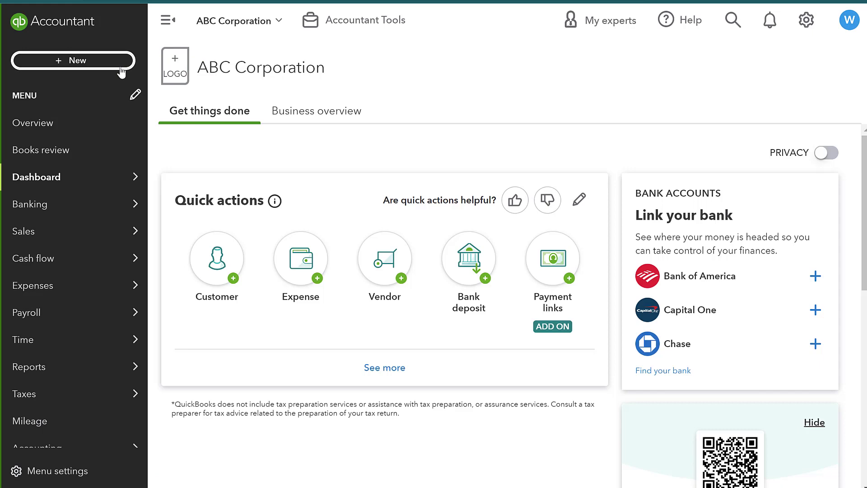
Browse Sales Estimates, then show the Customers list and glance at Unlimited Company's actions
click(122, 62)
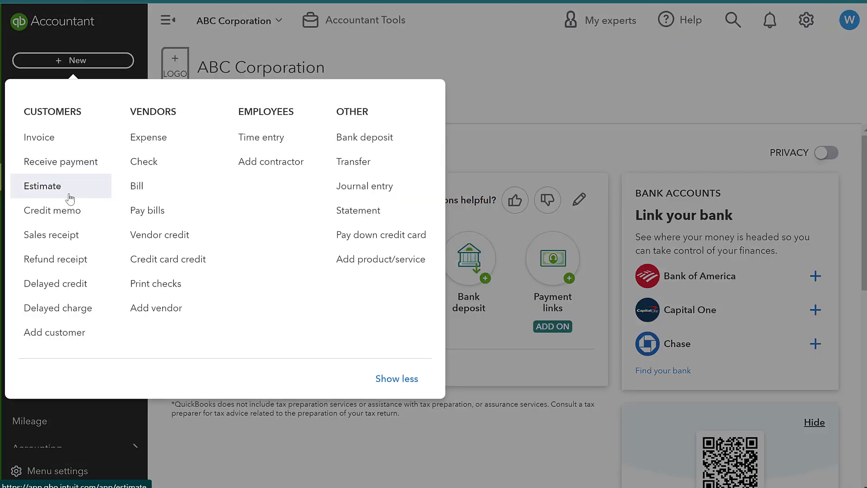
click(506, 163)
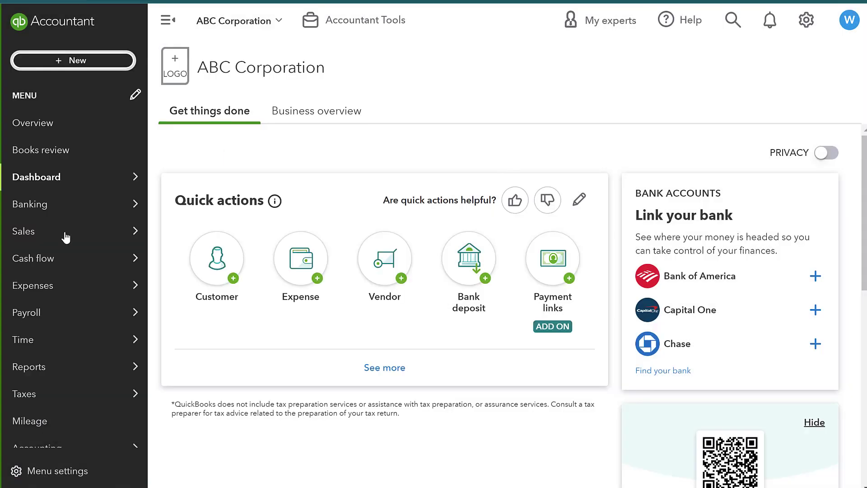
mouse_move(59, 238)
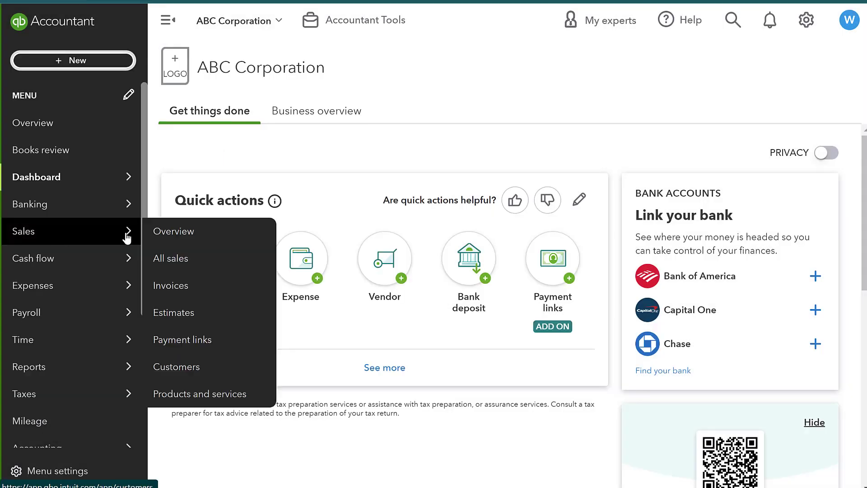
click(175, 316)
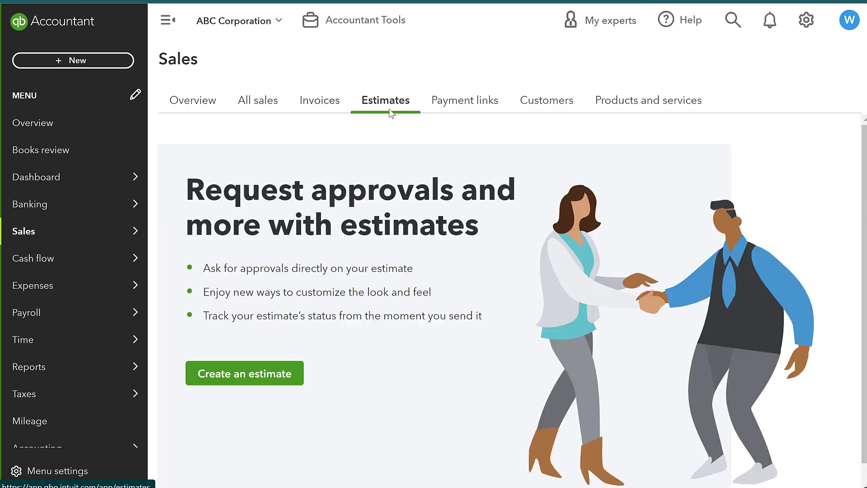
click(554, 107)
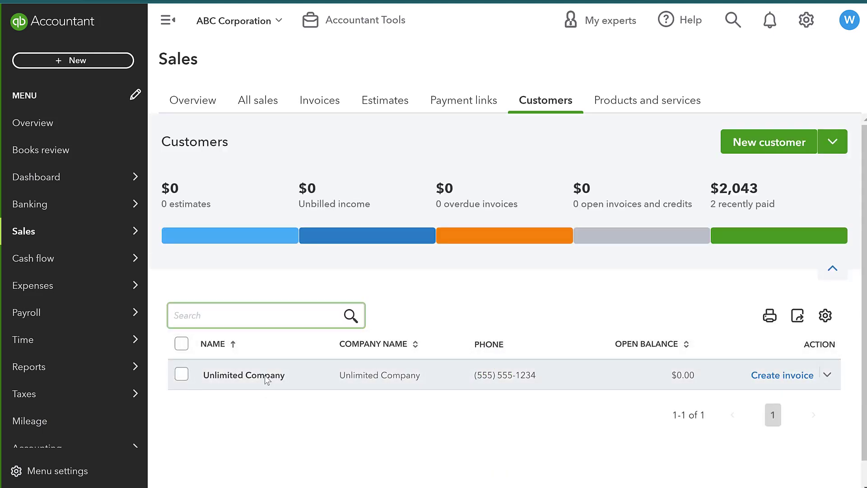
click(828, 376)
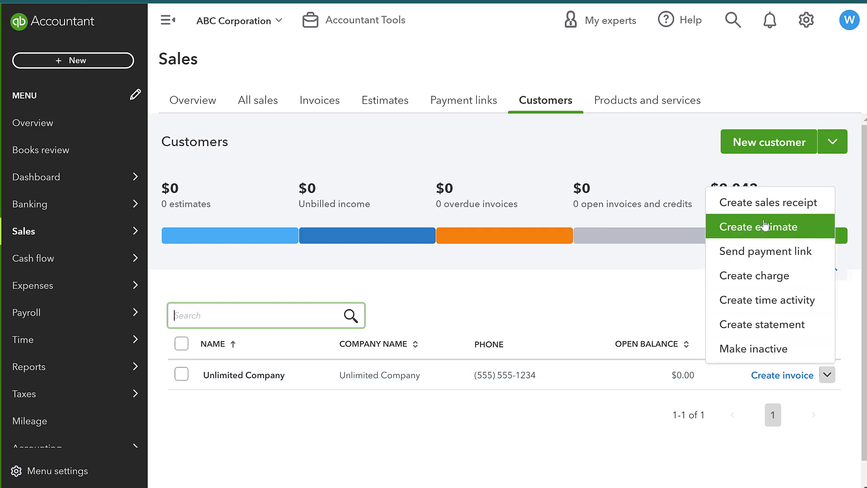
click(364, 158)
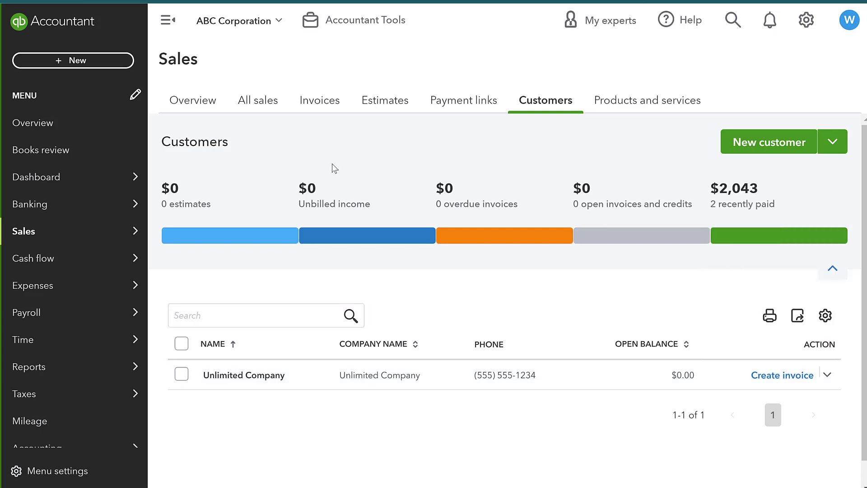
Start a new estimate from the New menu and choose Unlimited Company as customer
click(107, 63)
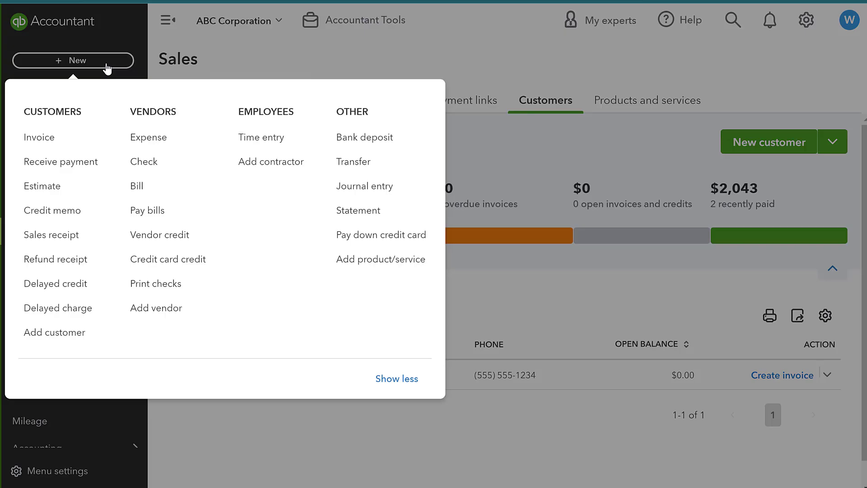
click(72, 194)
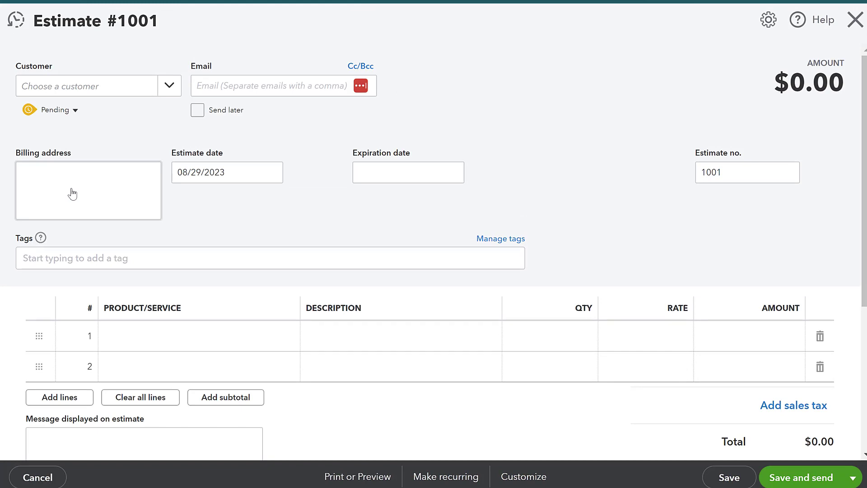
click(169, 85)
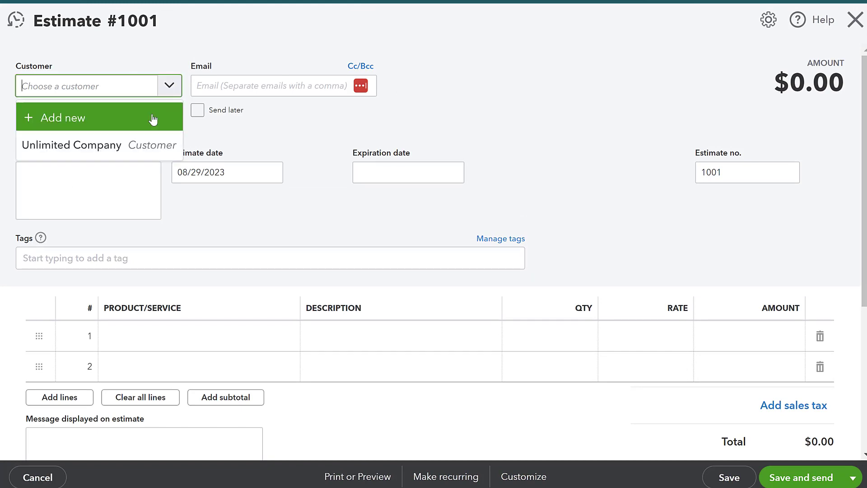
click(138, 144)
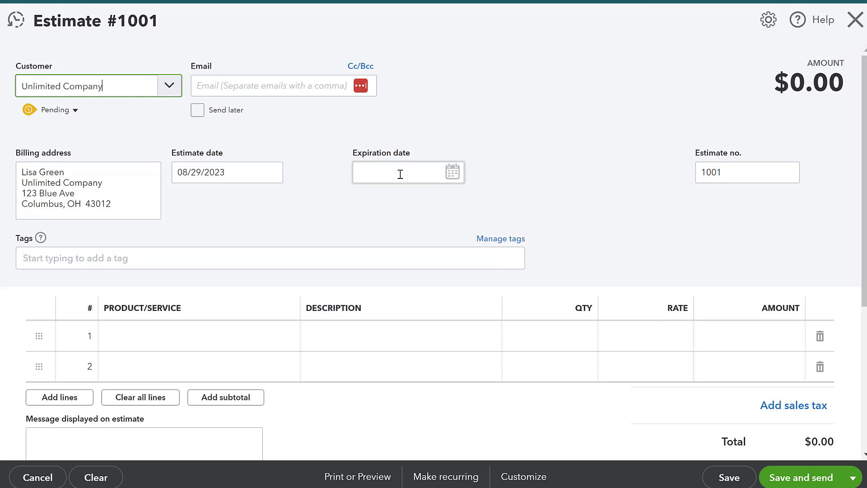
Pick September 4, 2023 as the estimate's expiration date in the calendar
click(452, 172)
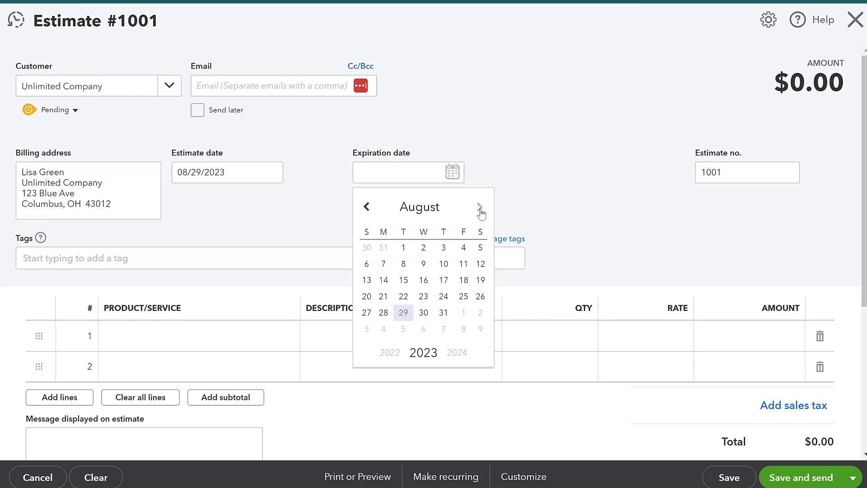
click(479, 208)
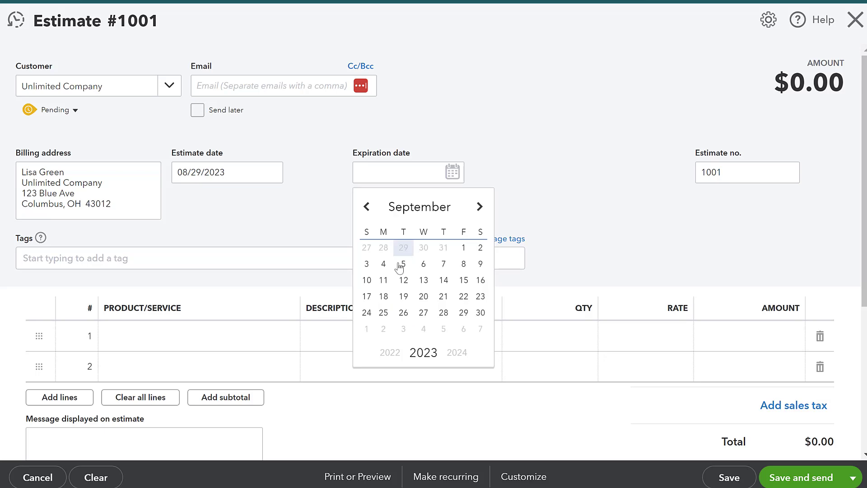
click(384, 266)
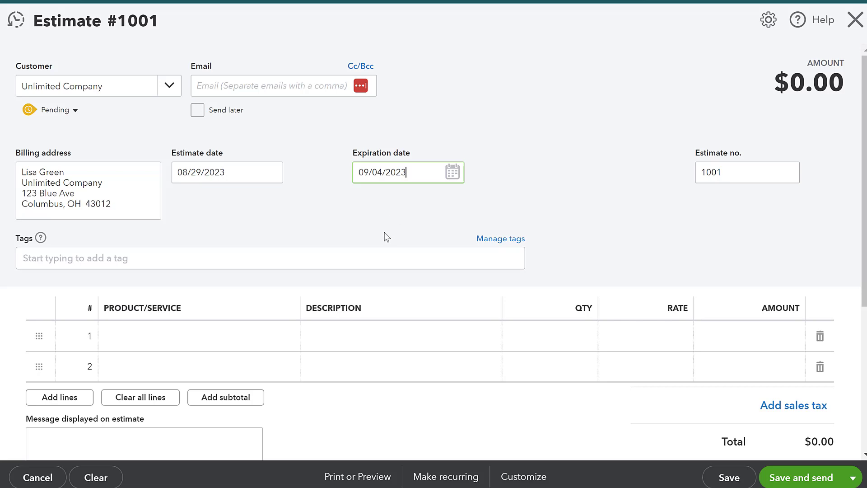
Choose Hours as the product/service on line 1 of the estimate
scroll(386, 234, down, 2)
scroll(383, 232, down, 2)
click(225, 203)
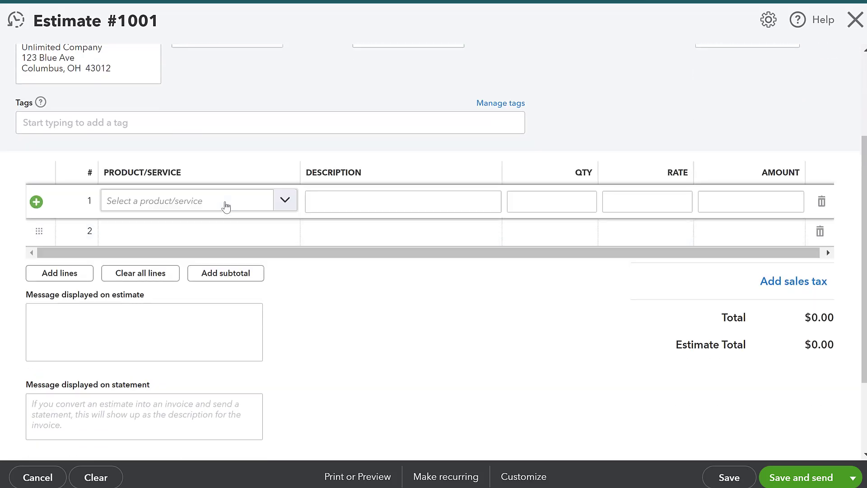
click(284, 201)
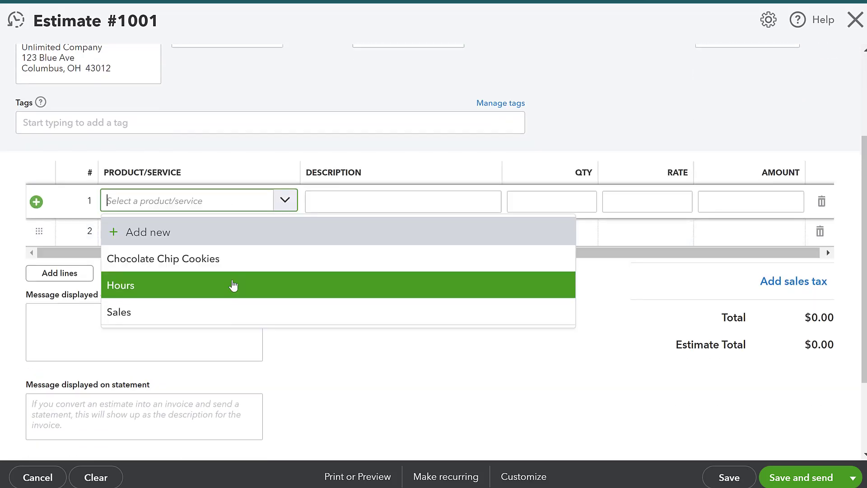
click(233, 285)
click(458, 207)
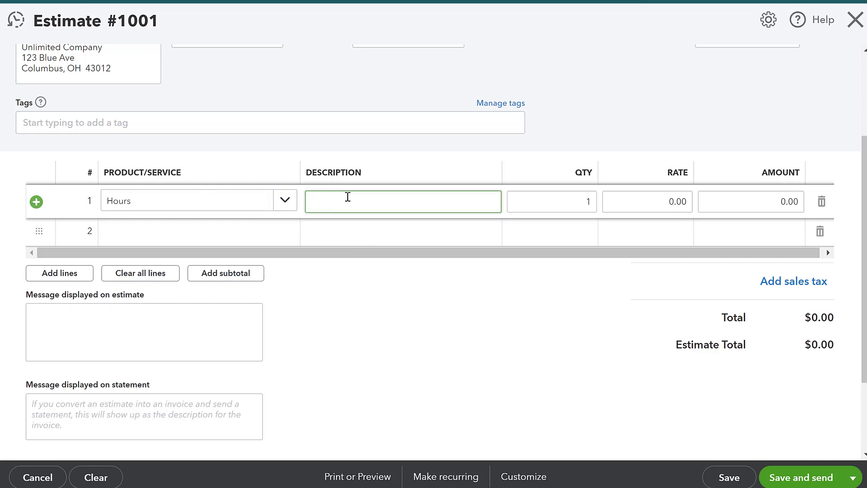
Describe line 1 as 'Contractor to Revamp Their Internal Processes', quantity 23 at rate 150
scroll(348, 197, up, 2)
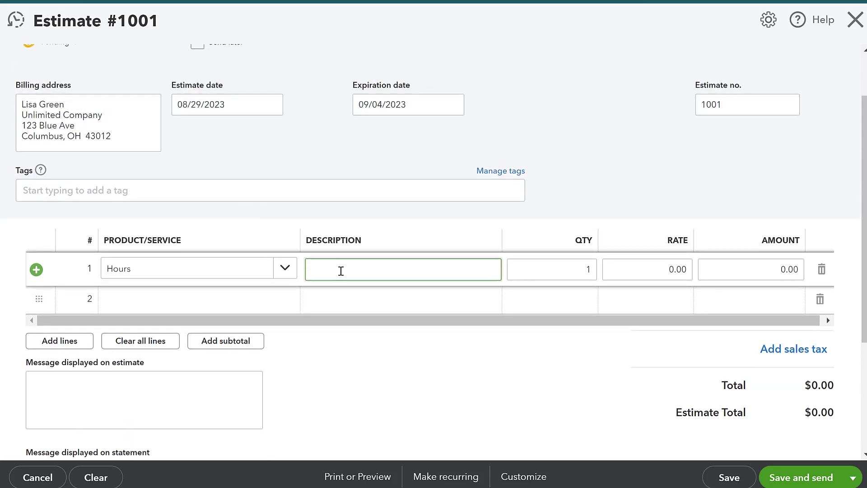
text(Contractor to Revamp Th)
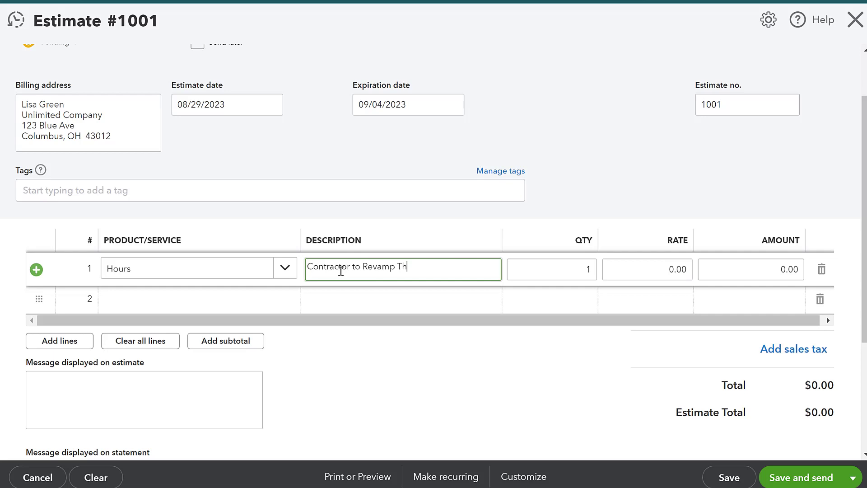
text(eir Internal Processes)
key(Tab)
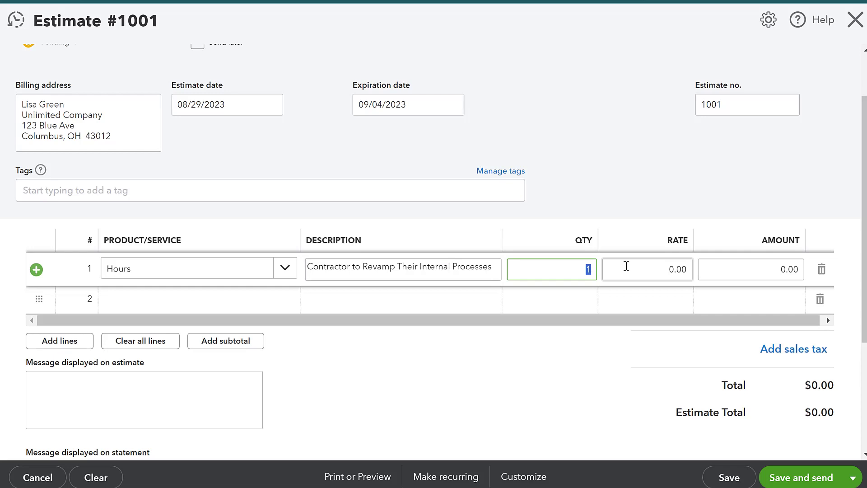
text(23)
key(Tab)
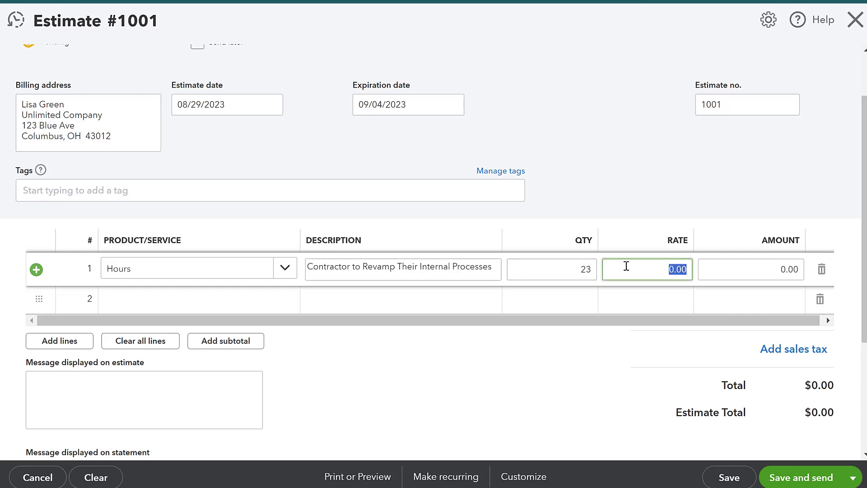
text(150)
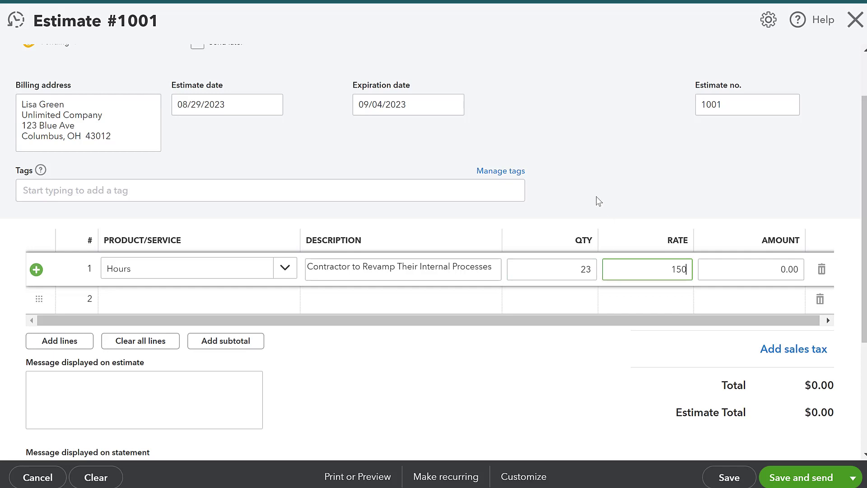
click(596, 199)
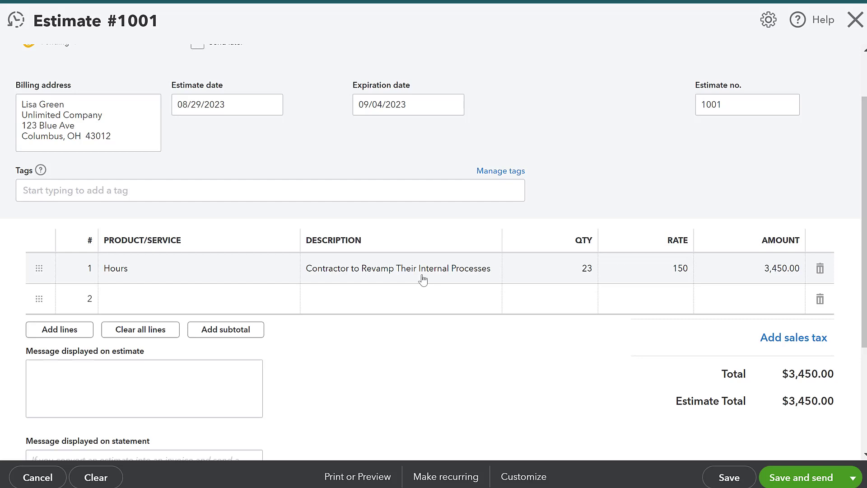
scroll(379, 348, down, 3)
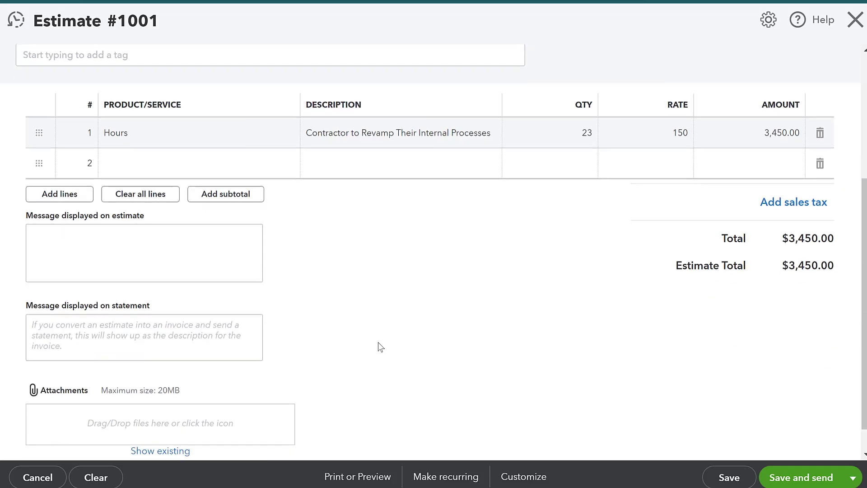
click(81, 248)
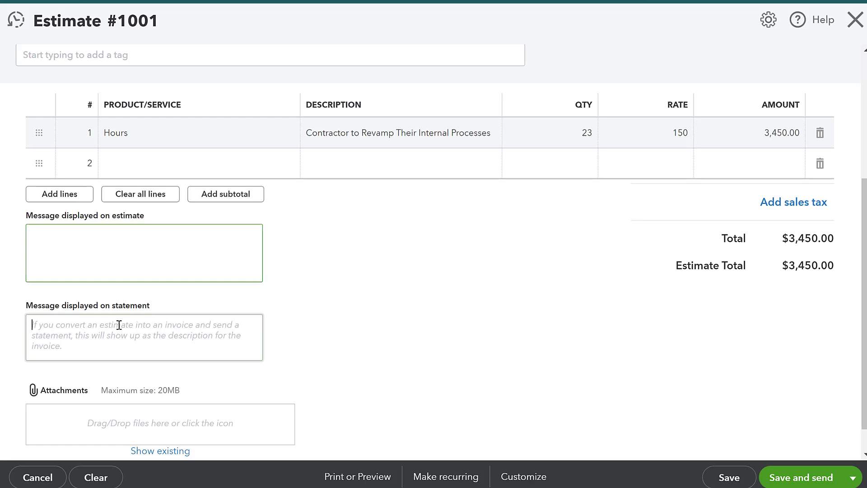
click(119, 325)
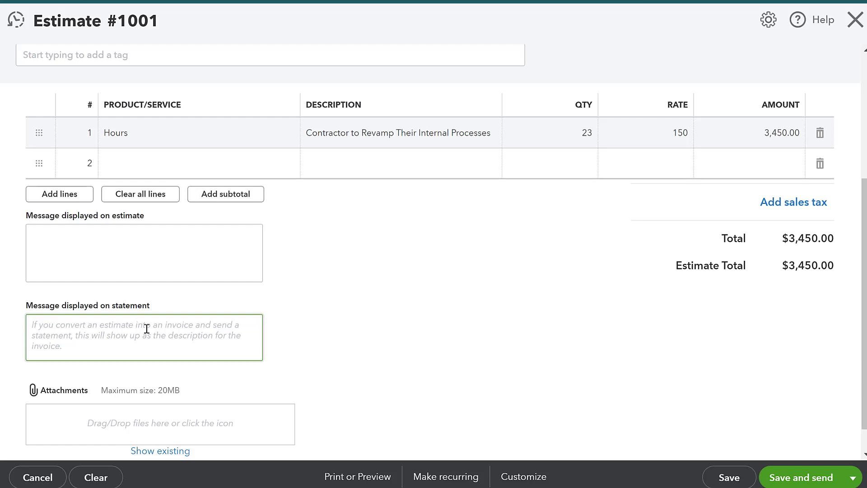
scroll(143, 338, down, 1)
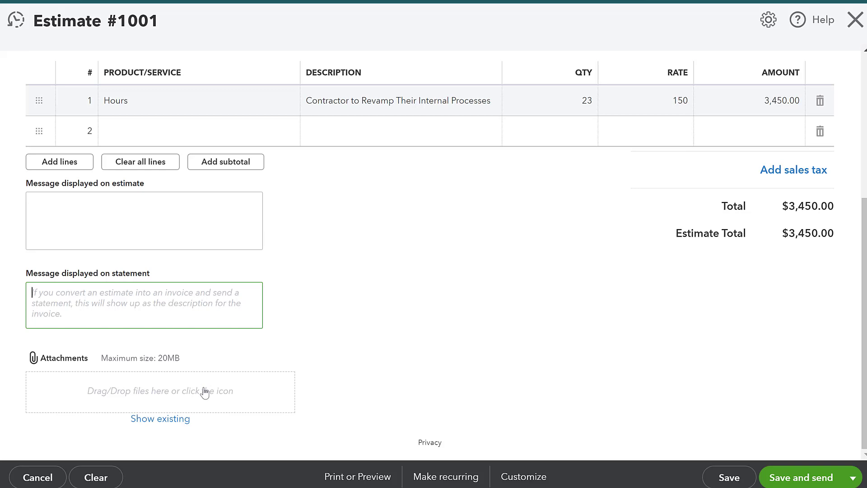
scroll(246, 293, up, 3)
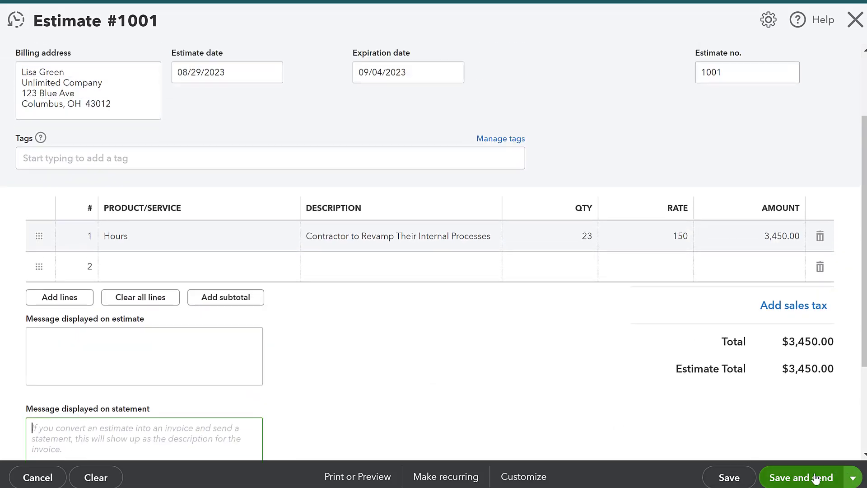
Save and close estimate 1001 using the Save and send dropdown
scroll(628, 308, up, 2)
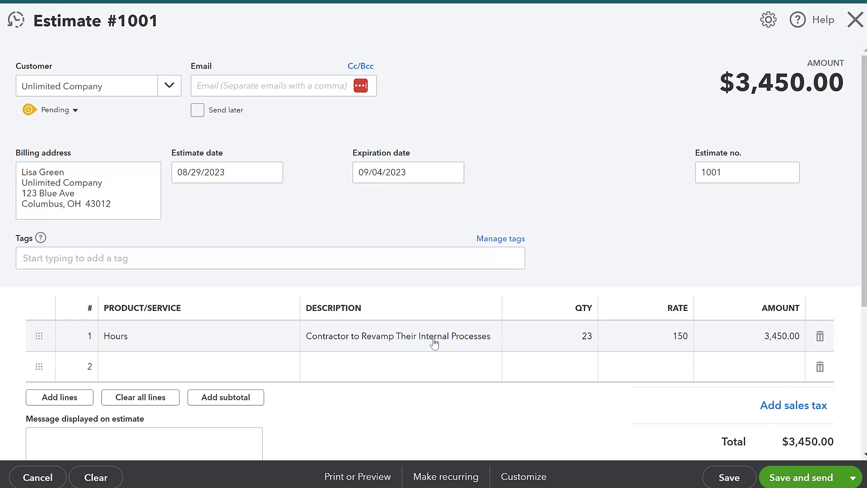
click(853, 477)
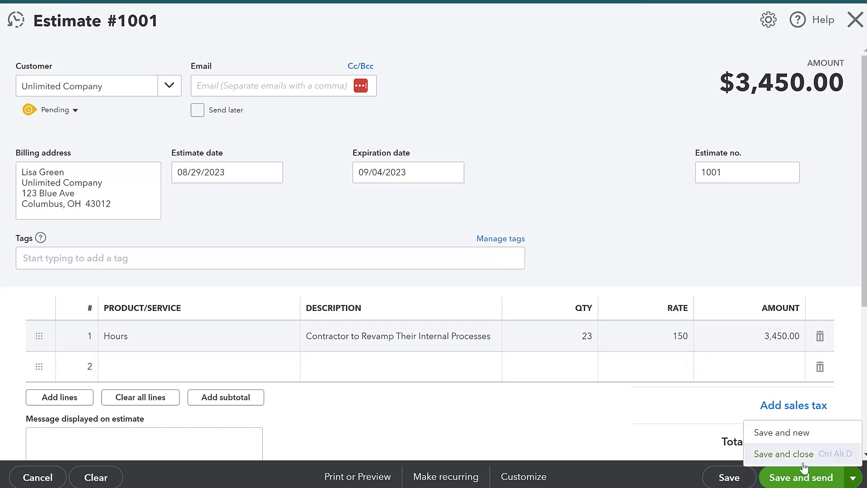
click(793, 450)
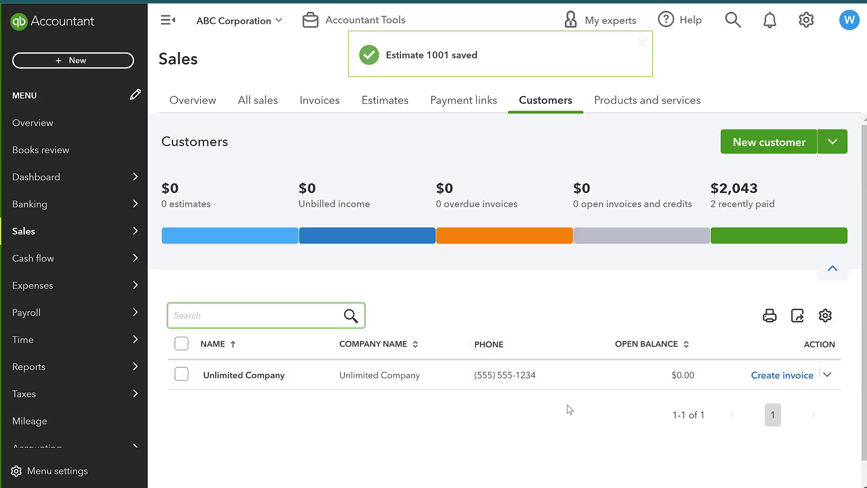
Show the Estimates list and view estimate 1001's actions without choosing any
click(382, 109)
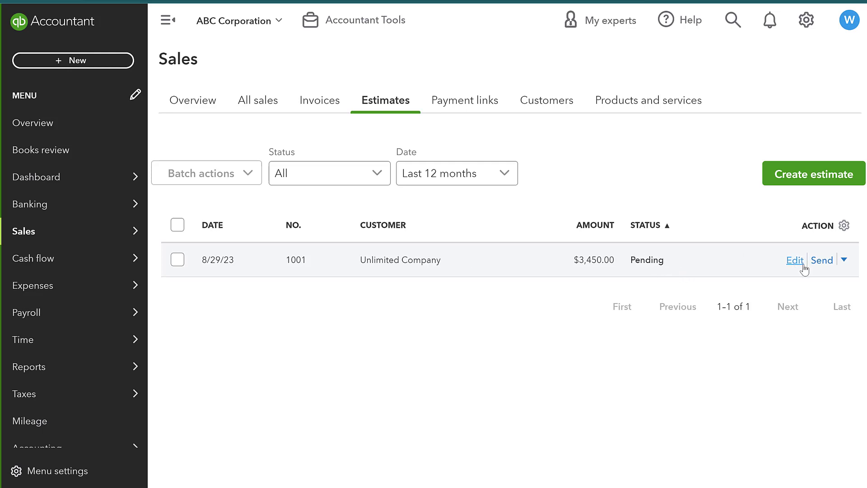
click(843, 262)
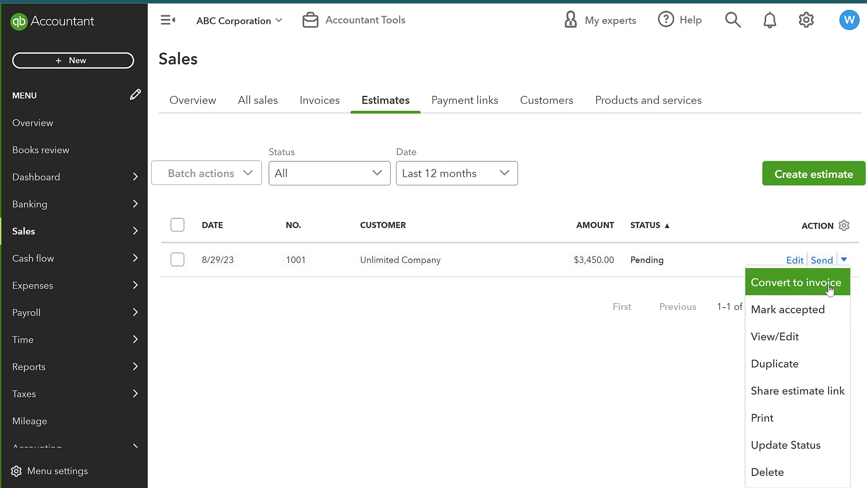
click(661, 378)
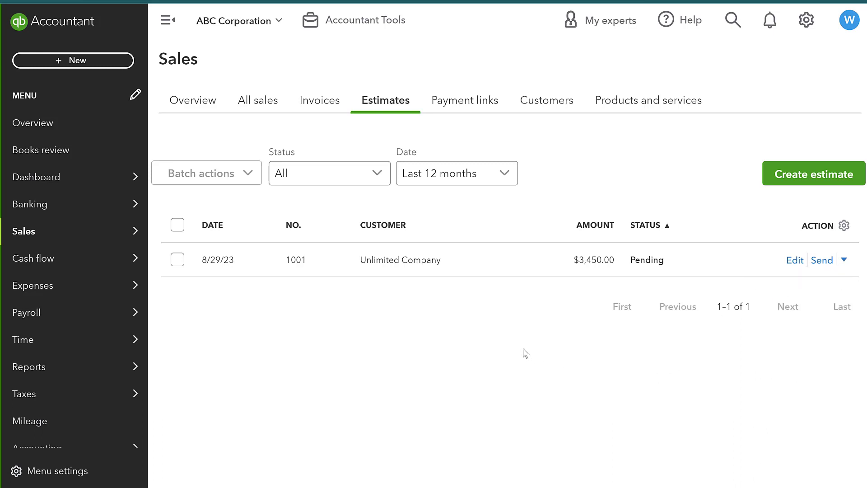